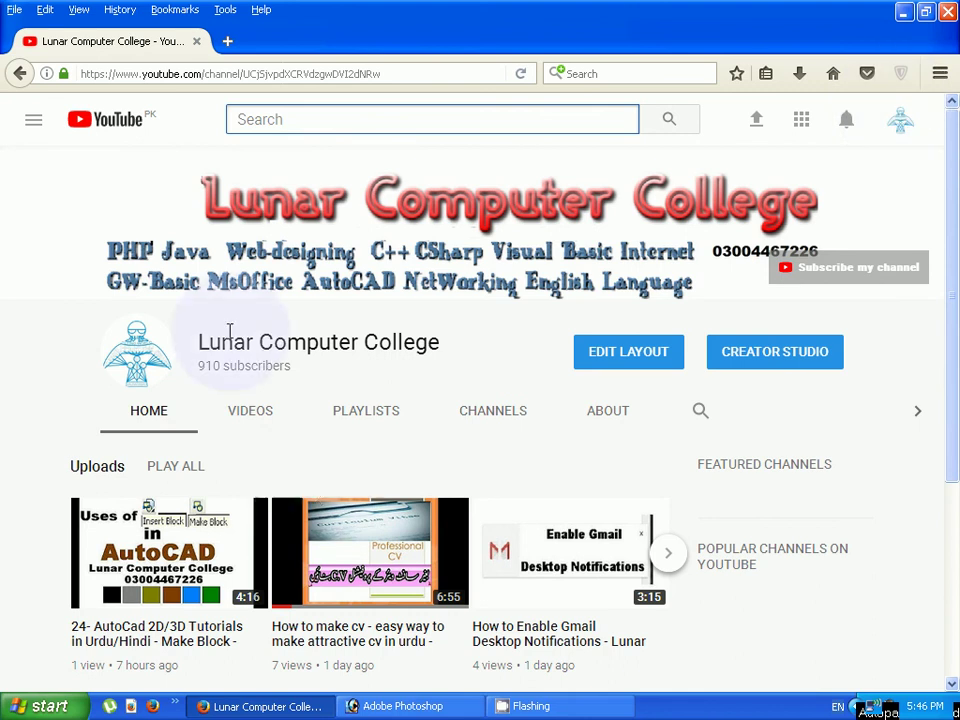
# Bring Adobe Photoshop's empty workspace to the foreground from the taskbar.
pyautogui.click(381, 706)
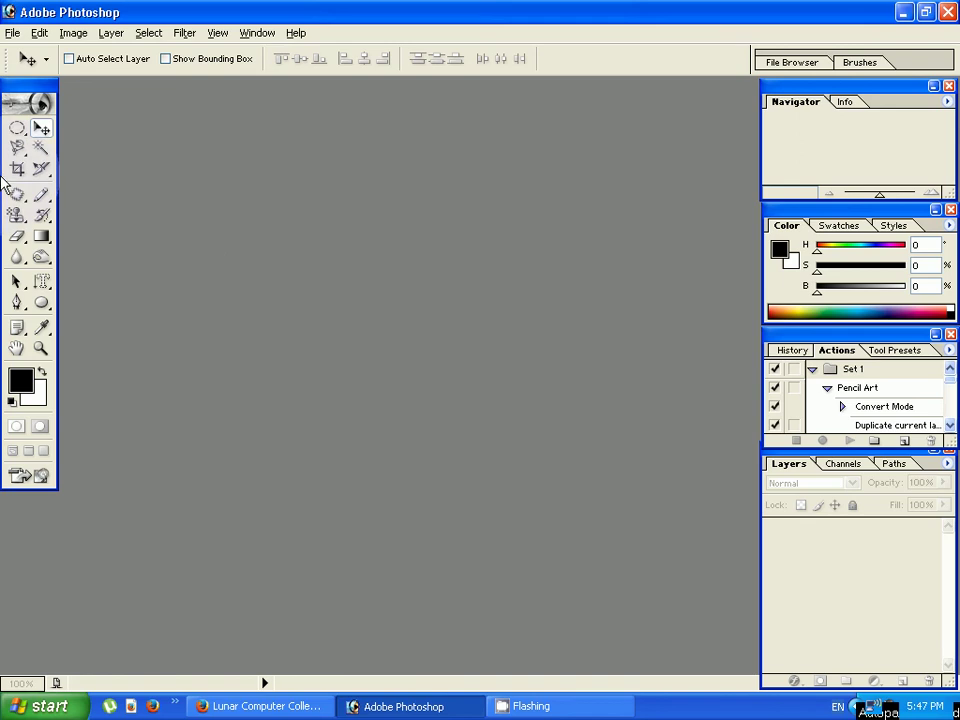
# Make the Elliptical Marquee Tool the active selection tool.
pyautogui.click(16, 131)
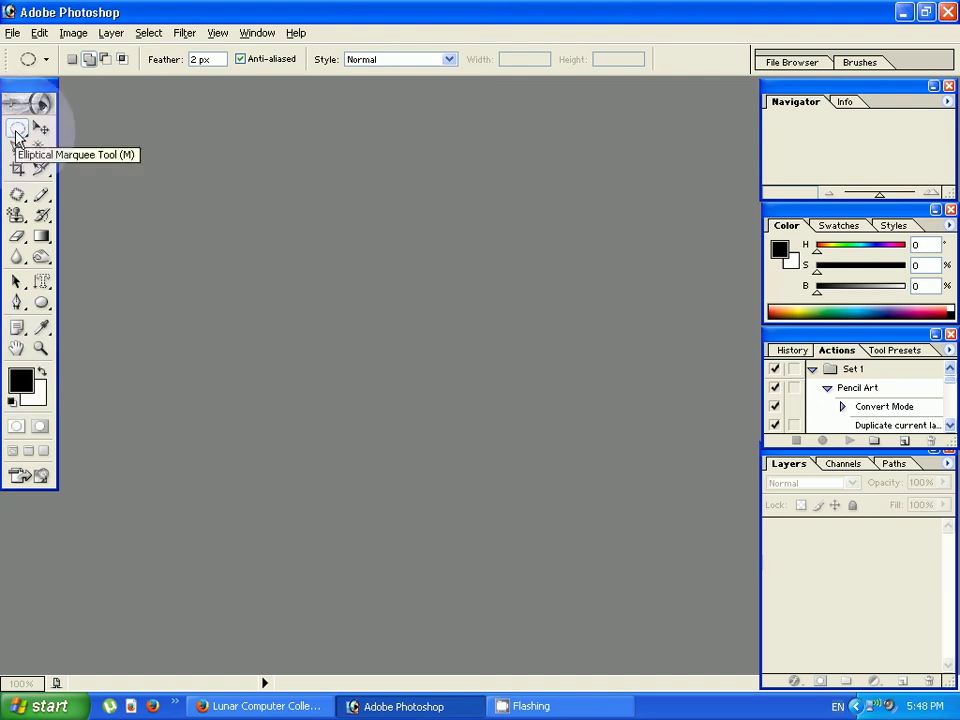
# Show the Marquee flyout listing Rectangular, Elliptical, Single Row and Single Column Marquee.
pyautogui.click(17, 137)
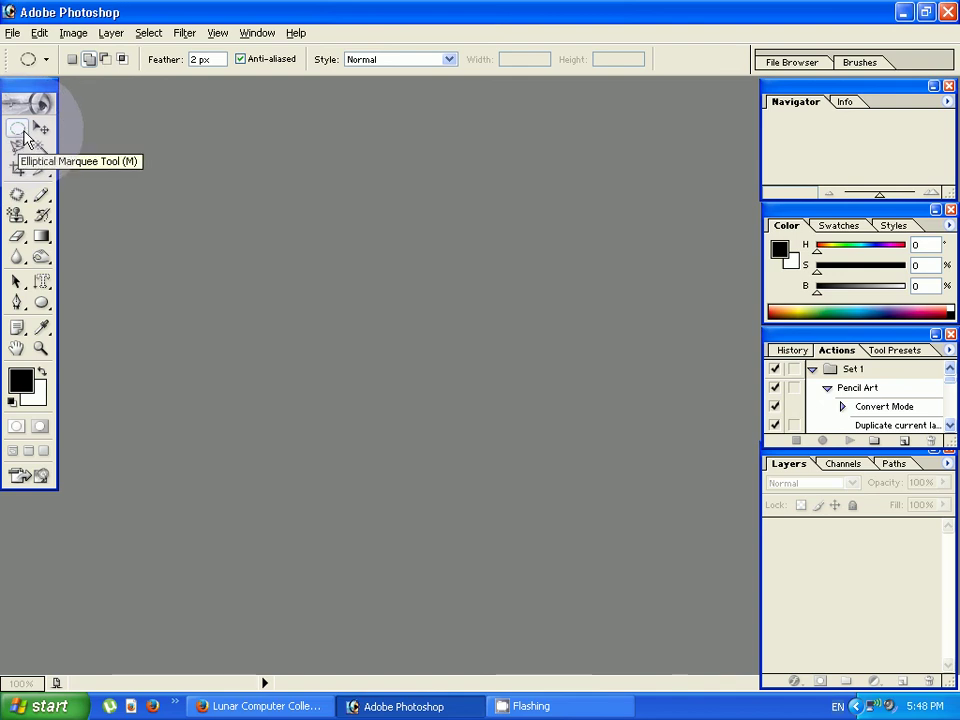
pyautogui.click(24, 135)
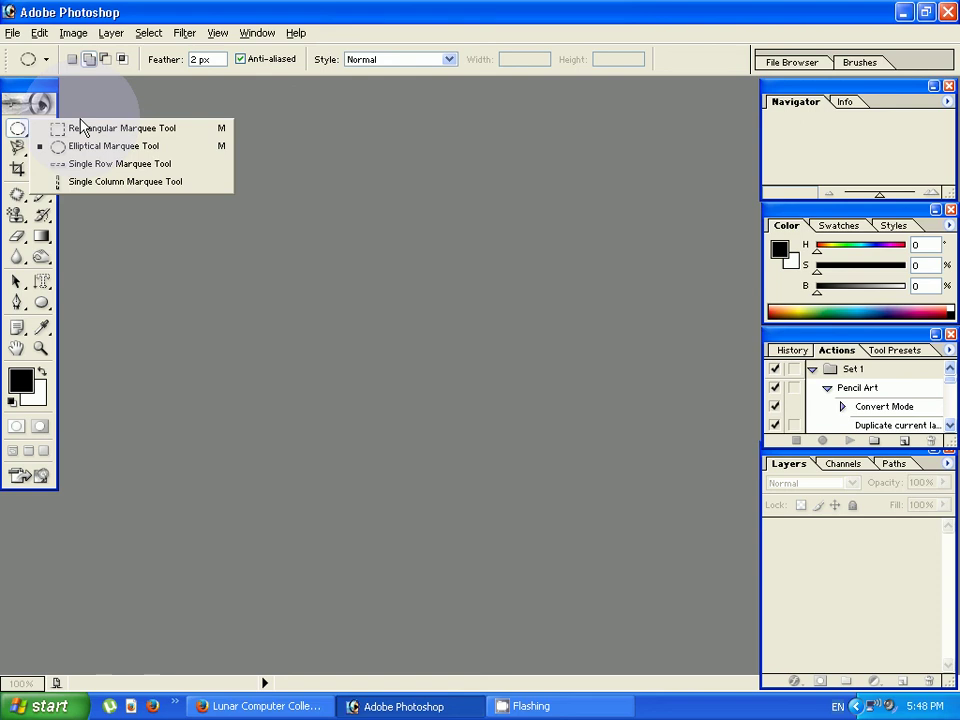
# Show the Lasso flyout (Lasso, Polygonal, Magnetic) with Magnetic Lasso active.
pyautogui.click(16, 152)
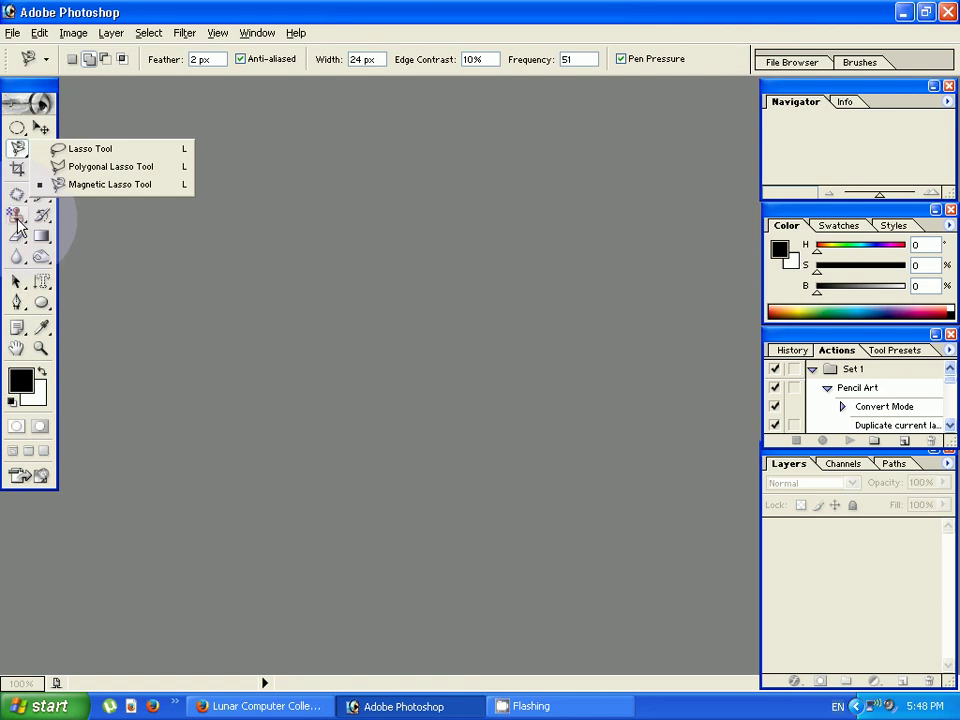
# Close the lasso flyout, keeping Magnetic Lasso active over the empty workspace.
pyautogui.click(243, 357)
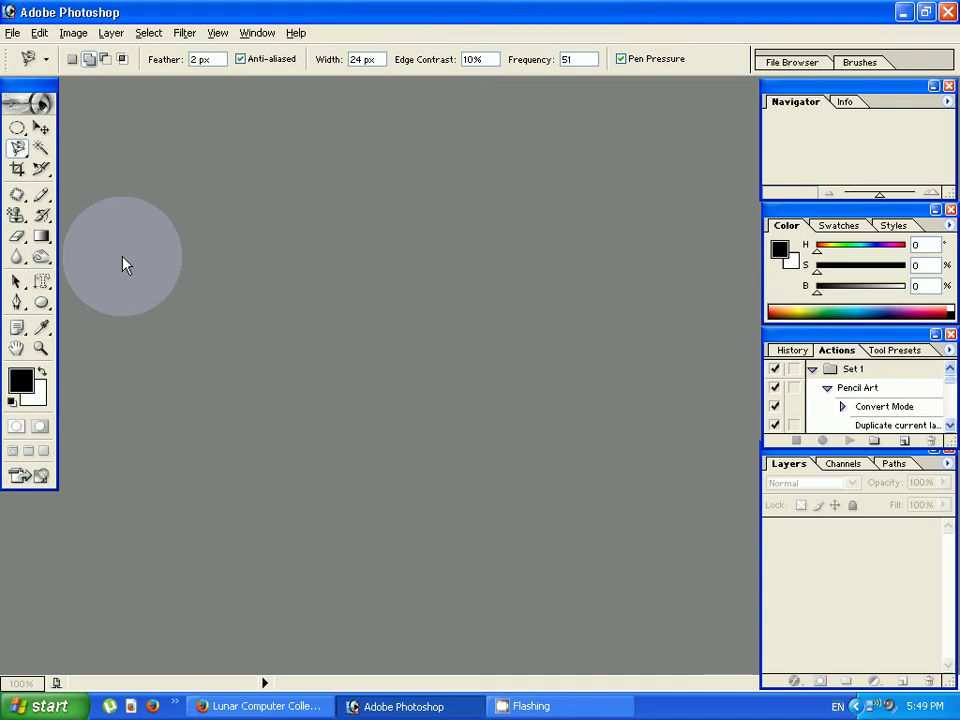
# Switch back to the Lunar Computer College YouTube channel in Firefox.
pyautogui.click(237, 708)
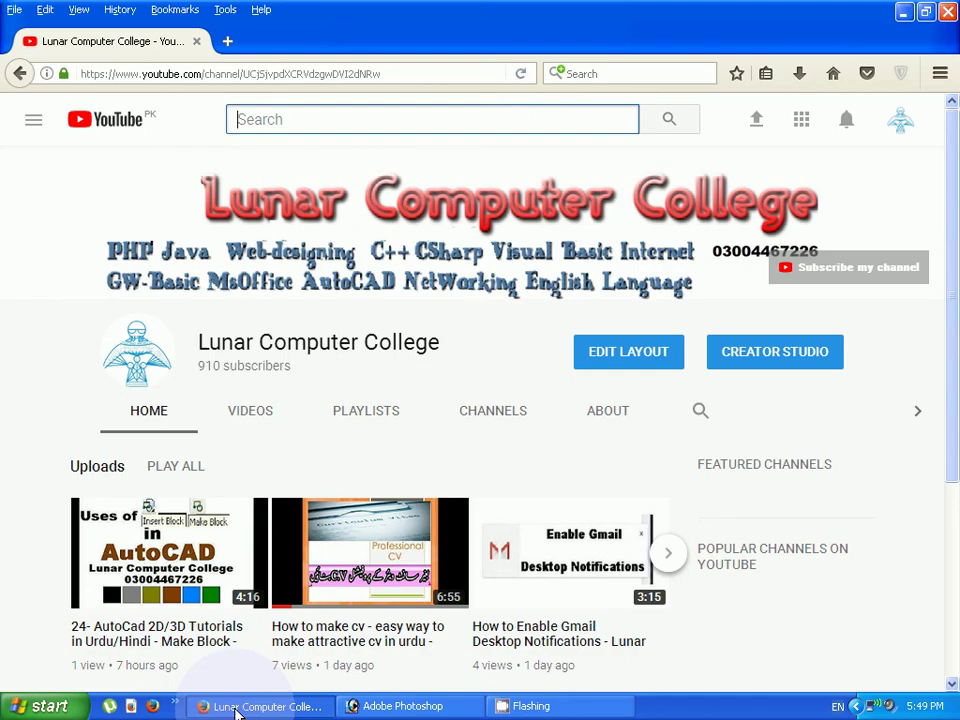